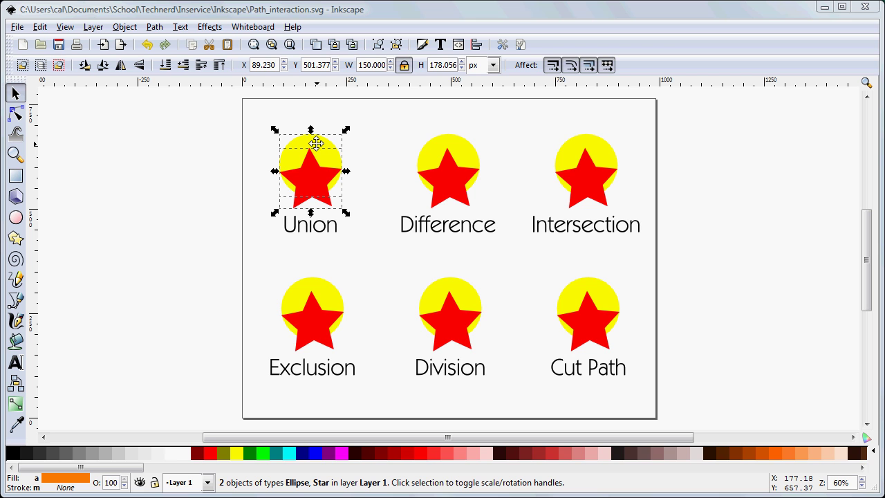
Union the selected circle and star into a single 14-node yellow path, then deselect it.
left_click(155, 28)
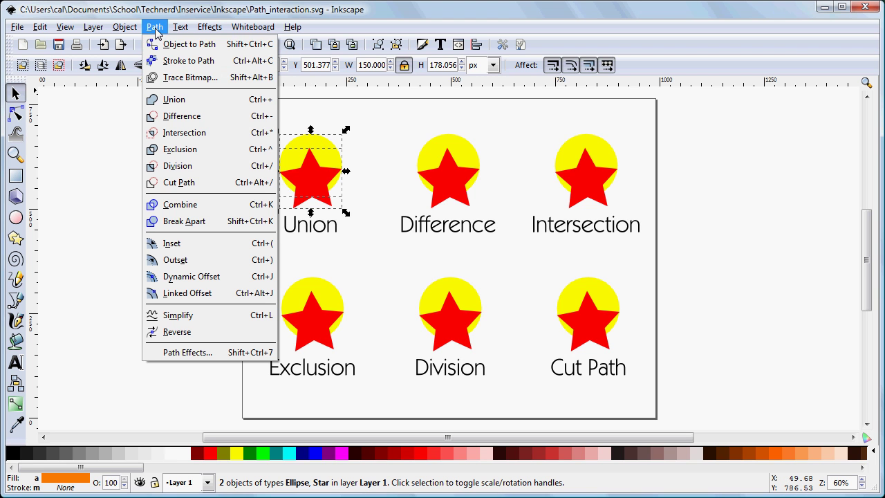
left_click(172, 99)
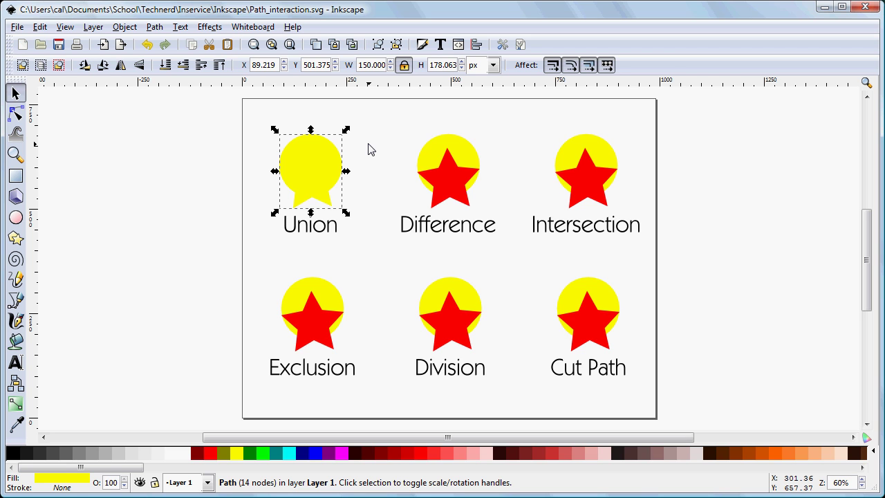
left_click(368, 149)
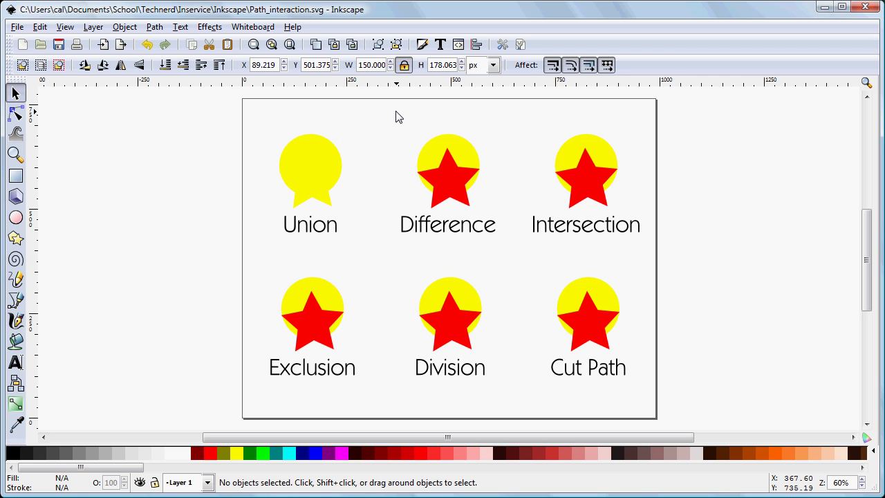
Apply Difference to cut the star out of its circle, then select the Intersection circle and star.
left_click_drag(395, 112, 502, 220)
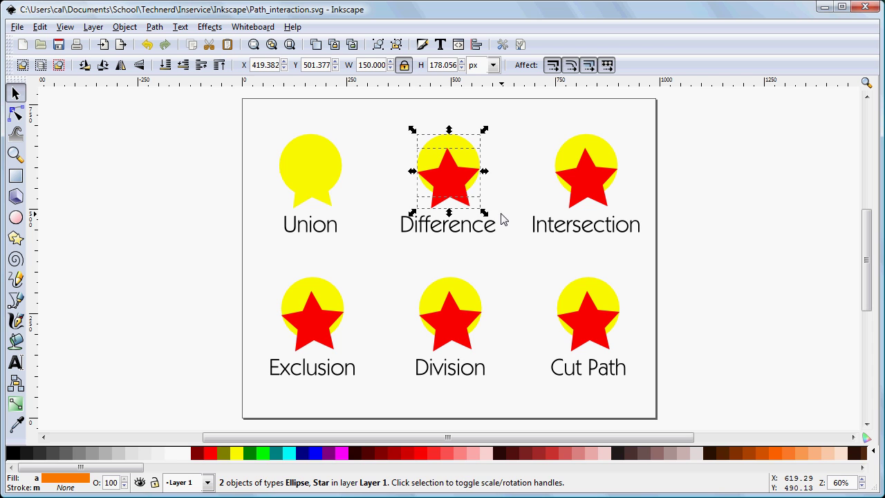
left_click(153, 28)
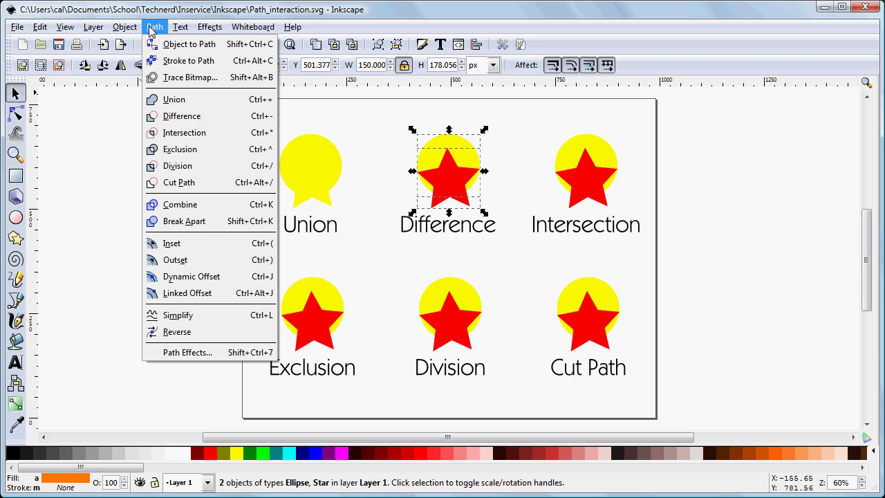
left_click(174, 117)
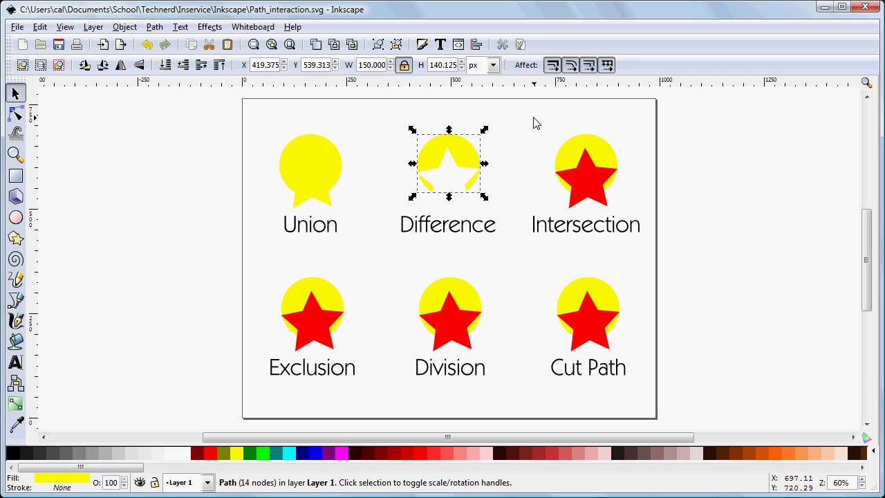
left_click(533, 123)
left_click_drag(533, 118, 636, 222)
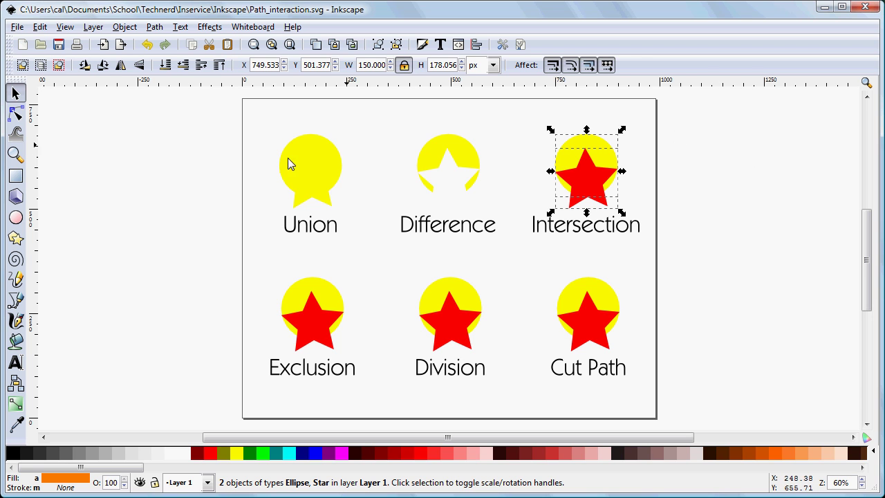
Apply Intersection to keep only the circle–star overlap, then select the Exclusion pair.
left_click(154, 27)
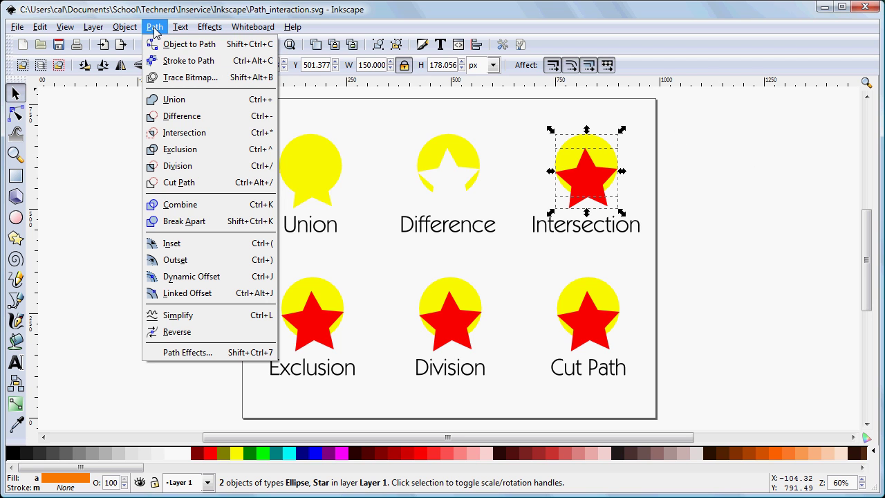
left_click(177, 134)
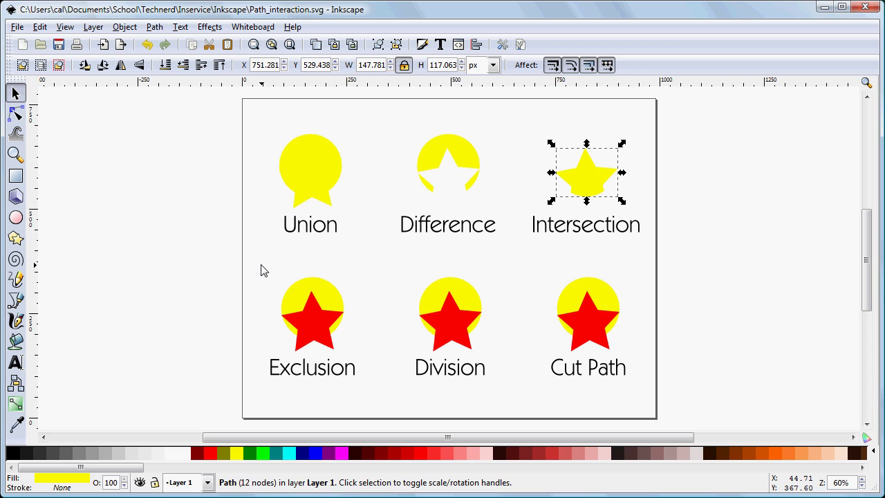
left_click_drag(261, 264, 366, 360)
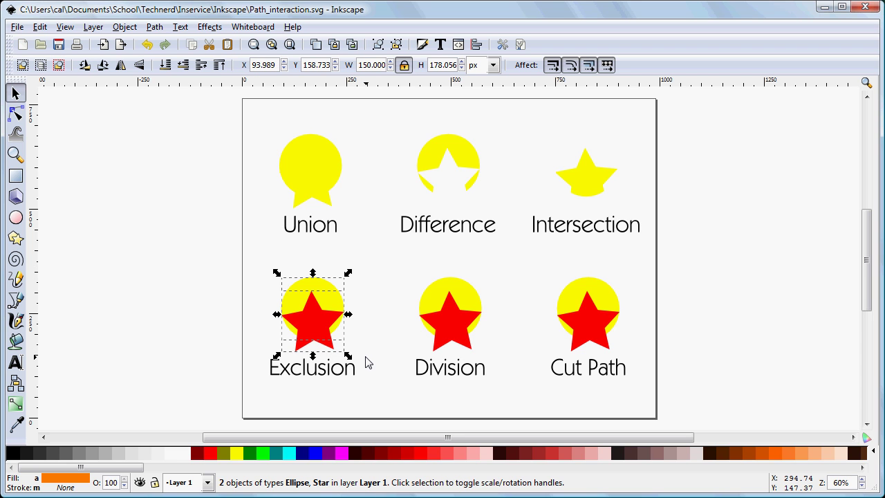
Apply Exclusion to hollow out the overlapping star area, then select the Division circle and star.
left_click(158, 29)
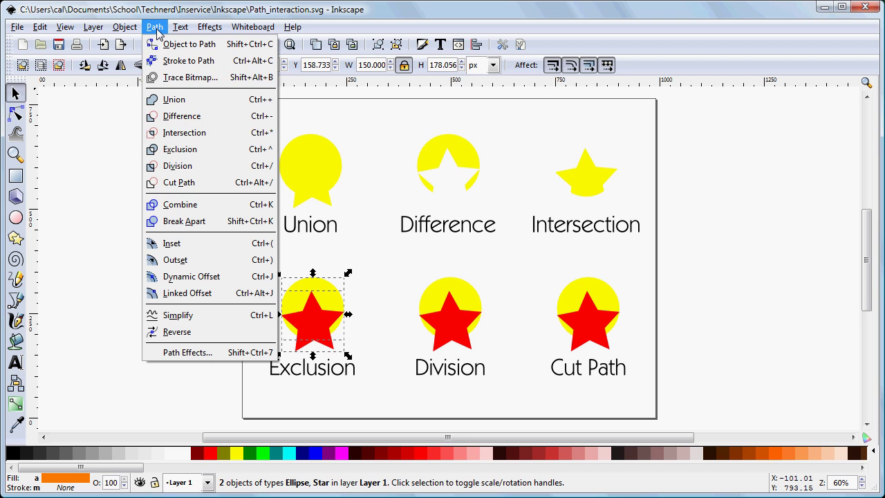
left_click(171, 151)
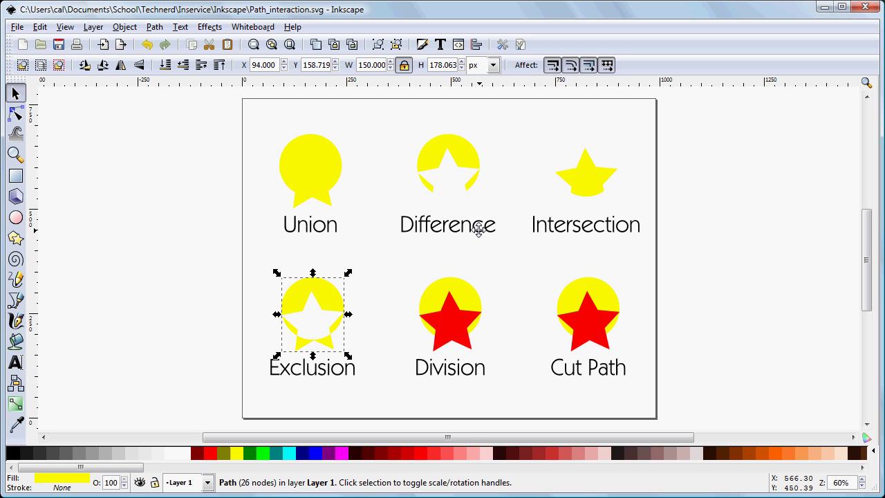
left_click(398, 269)
left_click_drag(396, 258, 500, 362)
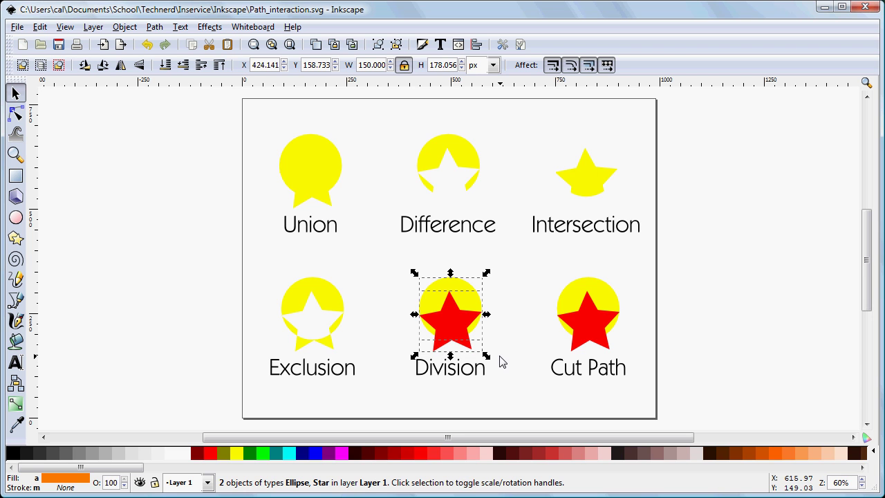
Apply Division to split the circle into pieces along the star outline.
left_click(154, 28)
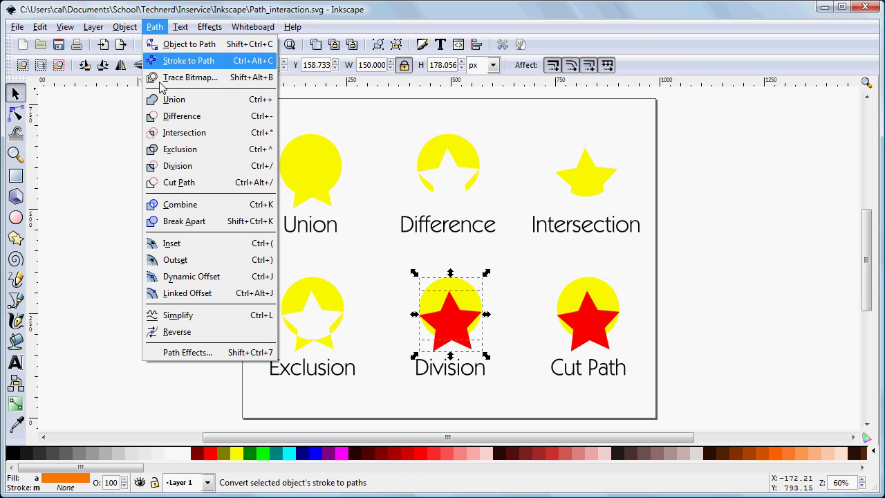
left_click(178, 169)
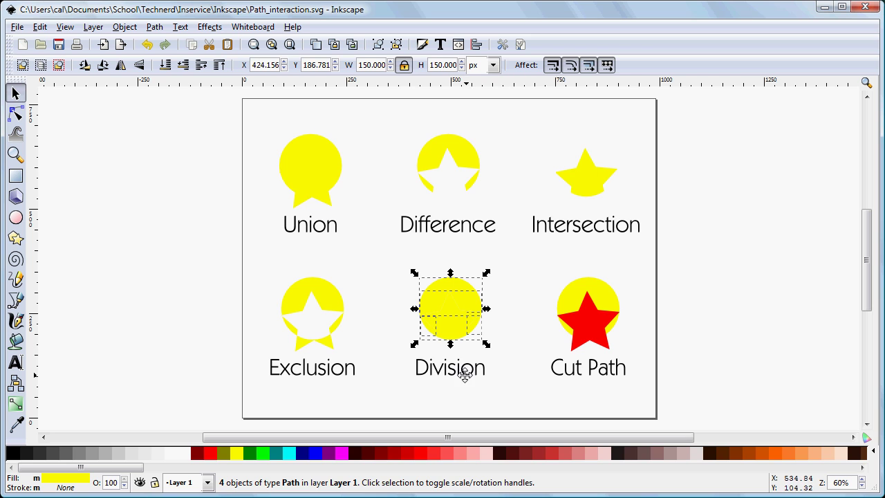
left_click(501, 371)
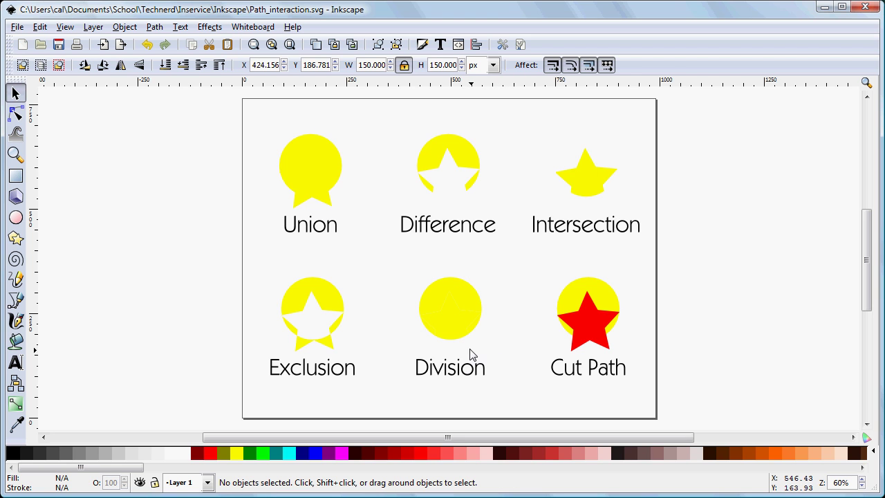
Move the star piece up and right out of the circle, then select the Cut Path pair.
left_click(455, 337)
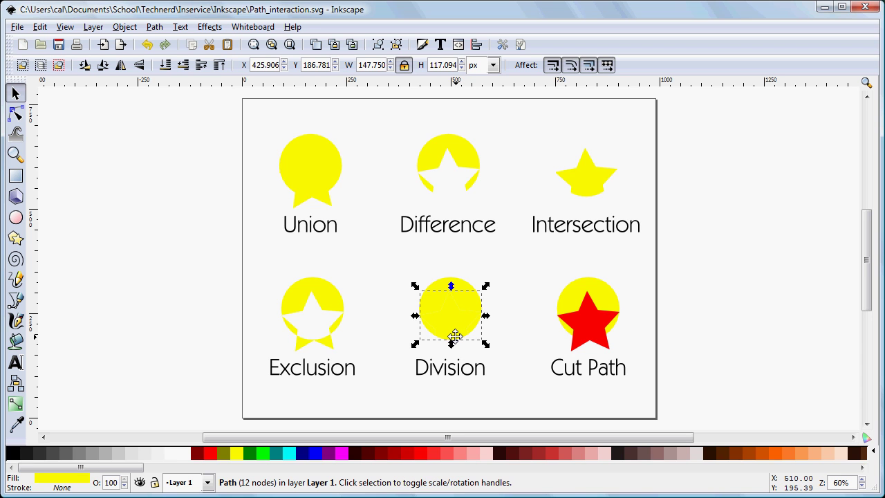
left_click_drag(454, 337, 518, 290)
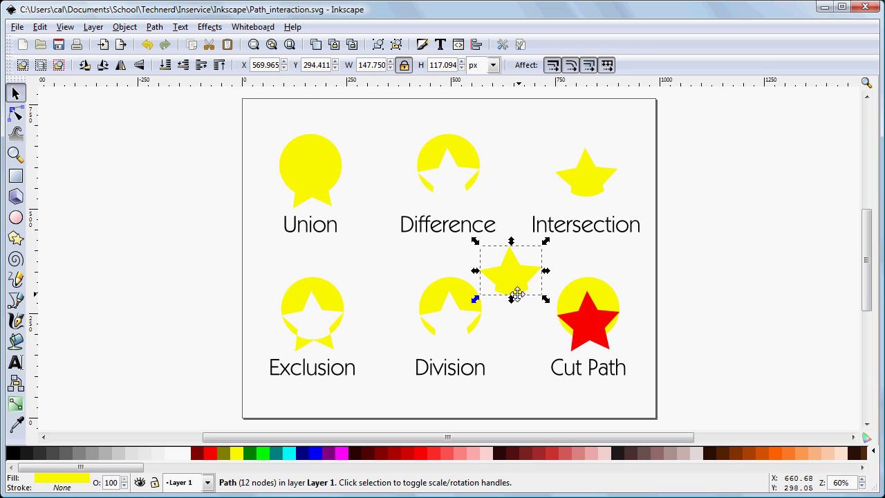
mouse_move(517, 291)
left_mouse_down()
mouse_move(476, 351)
mouse_move(460, 350)
mouse_move(457, 339)
mouse_move(484, 327)
mouse_move(507, 300)
left_mouse_up()
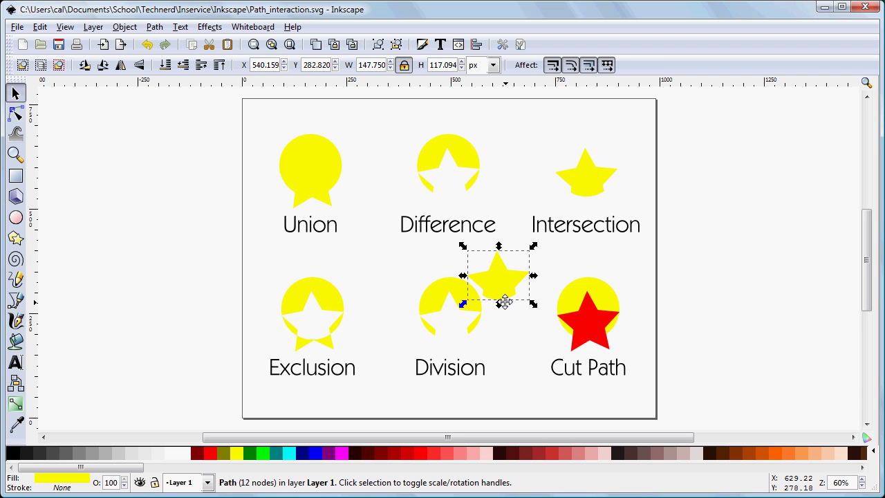
left_click(534, 390)
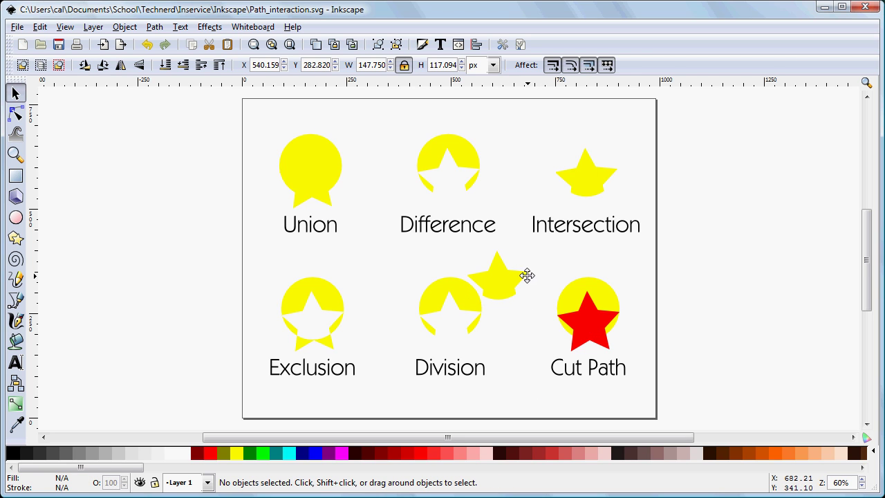
left_click_drag(548, 259, 630, 360)
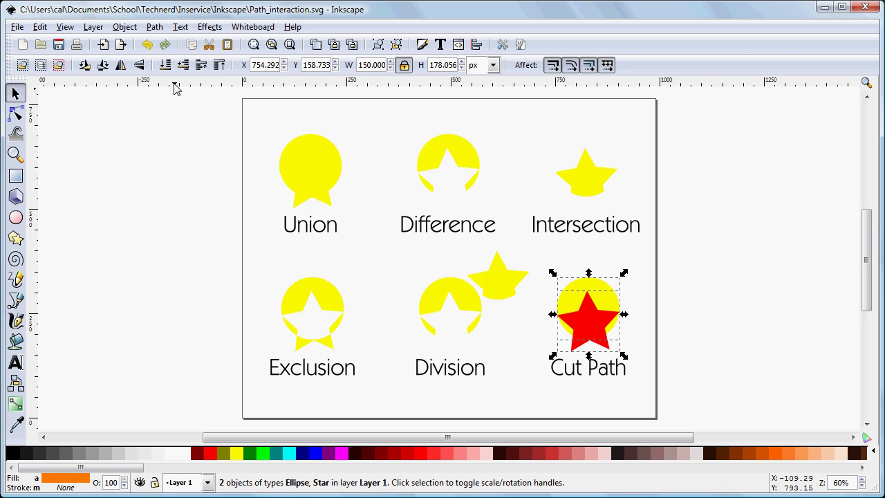
Apply Cut Path to the circle and star, then reselect the six resulting unfilled pieces.
left_click(154, 28)
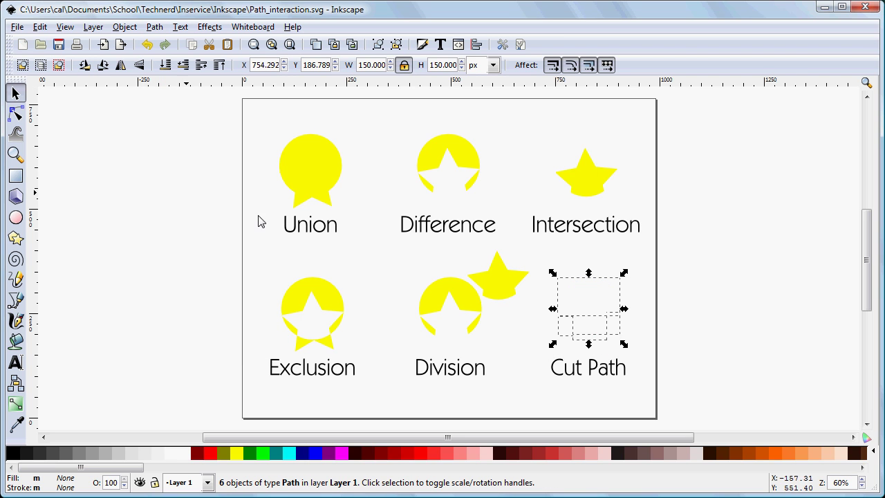
left_click(580, 298)
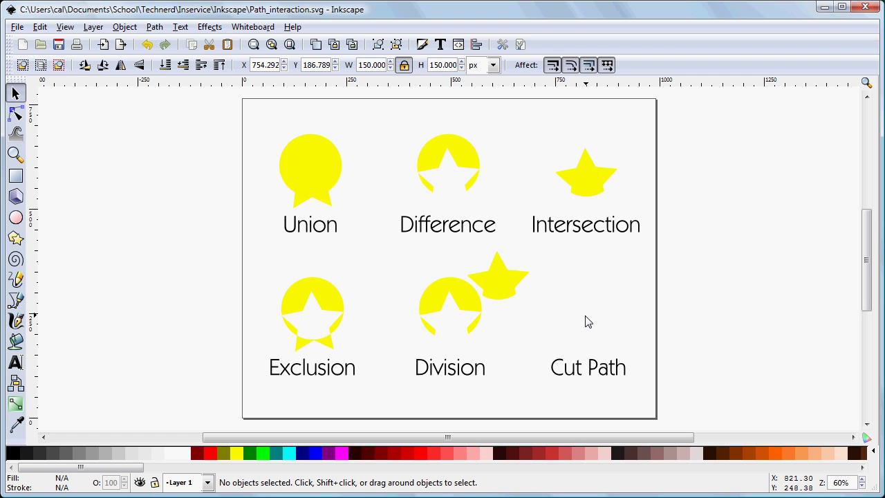
left_click_drag(546, 258, 649, 360)
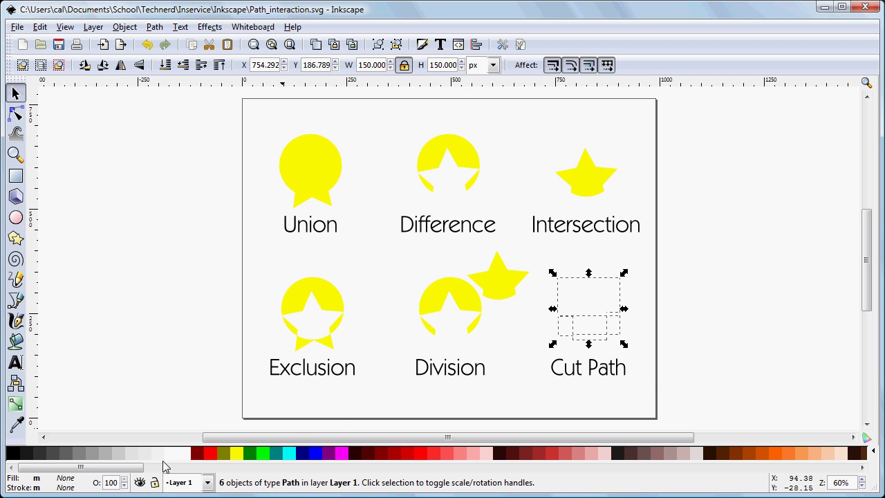
Give the six Cut Path pieces a flat black stroke in Fill and Stroke, then nudge the ring left.
key("ctrl+shift")
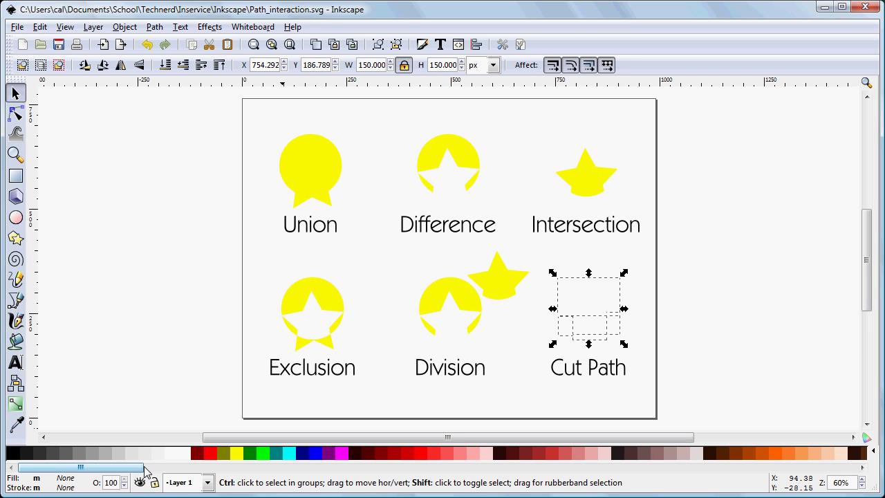
key("ctrl+shift+f")
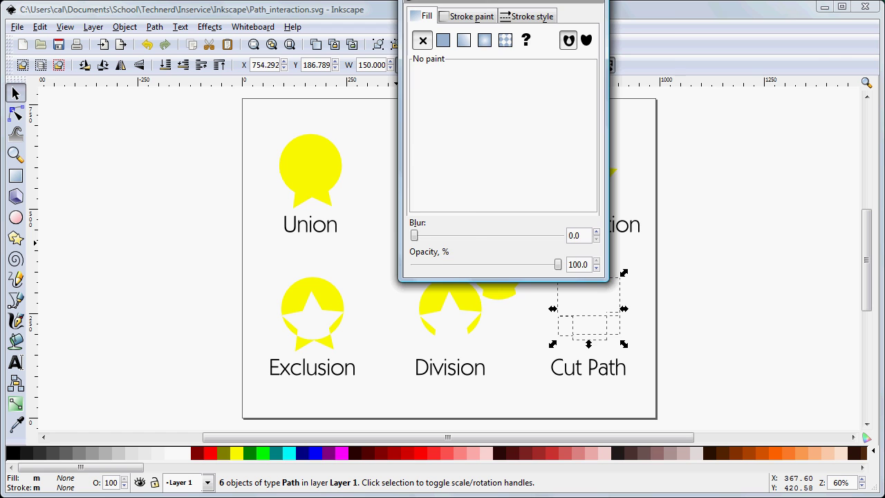
mouse_move(497, 0)
left_mouse_down()
mouse_move(621, 56)
mouse_move(716, 56)
left_mouse_up()
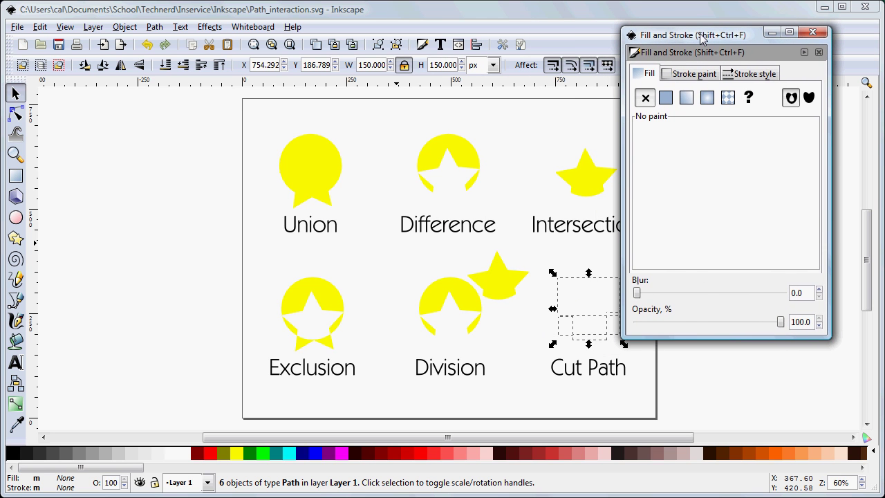
left_click(728, 73)
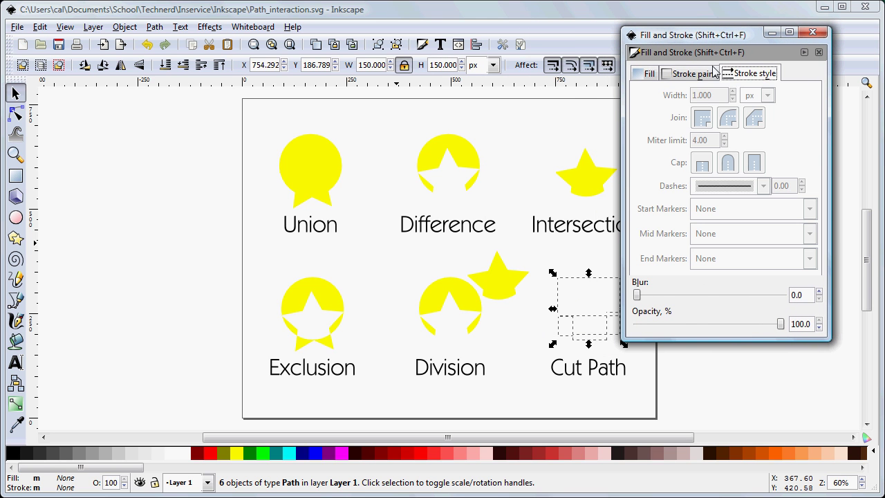
left_click(705, 74)
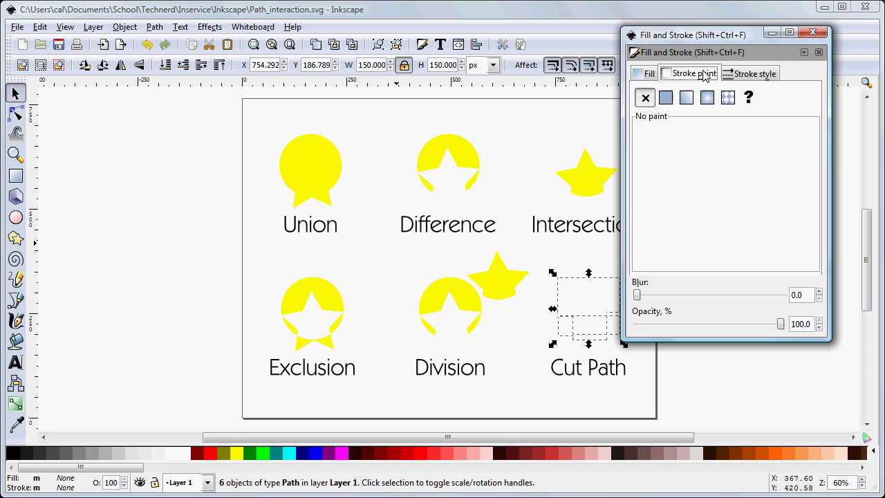
left_click(665, 97)
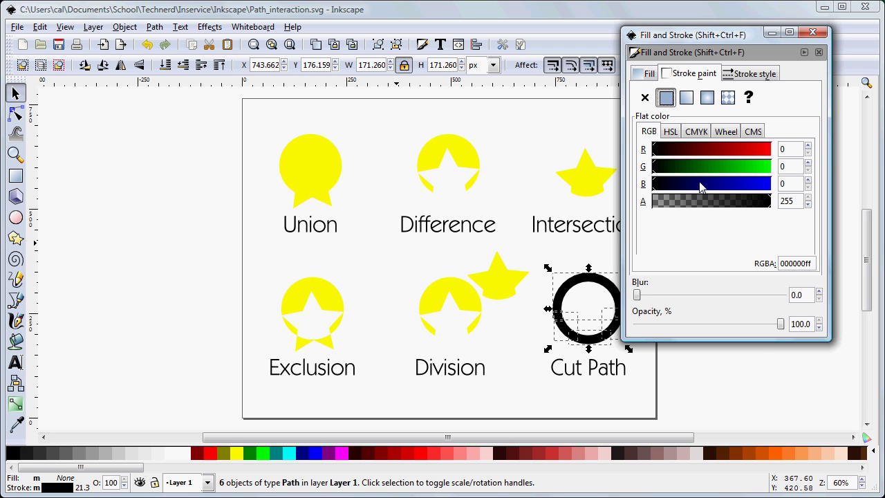
left_click(813, 32)
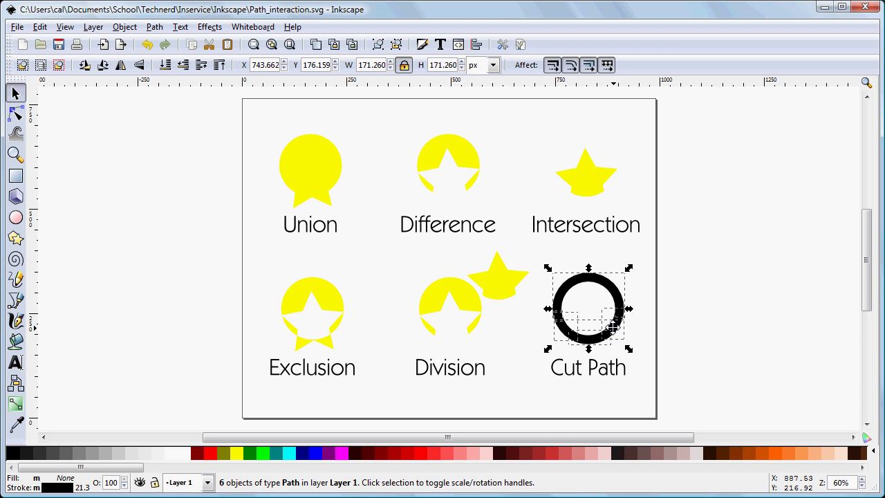
left_click_drag(613, 328, 699, 295)
Pull apart the ring's arcs: one right, the bottom arc right, a small piece beside the label.
left_click(640, 340)
left_click(611, 325)
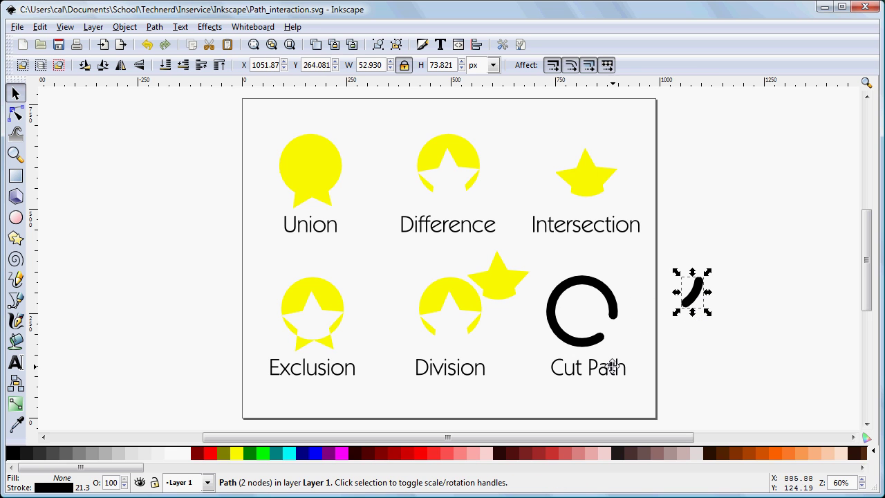
left_click(559, 336)
left_click_drag(560, 338, 637, 343)
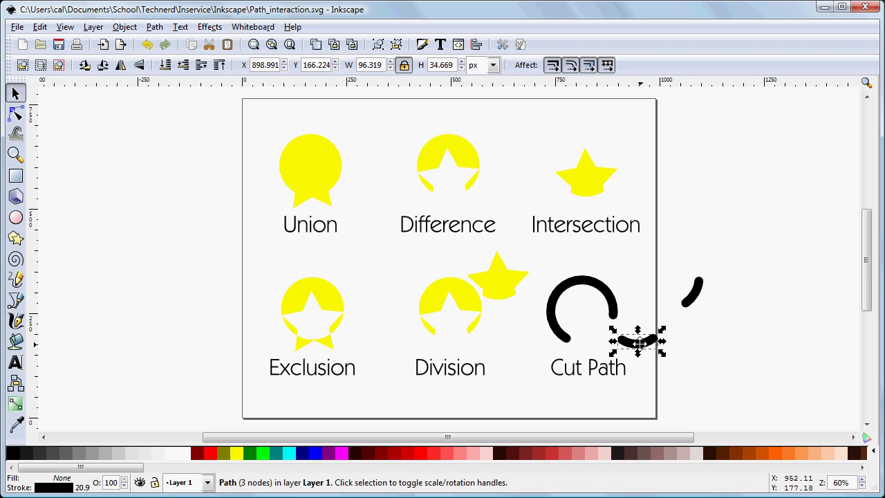
left_click(555, 328)
left_click_drag(555, 328, 530, 342)
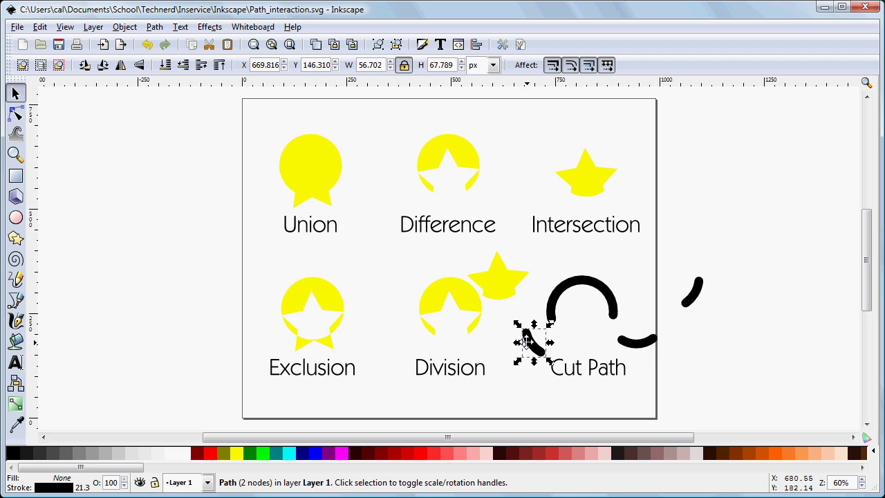